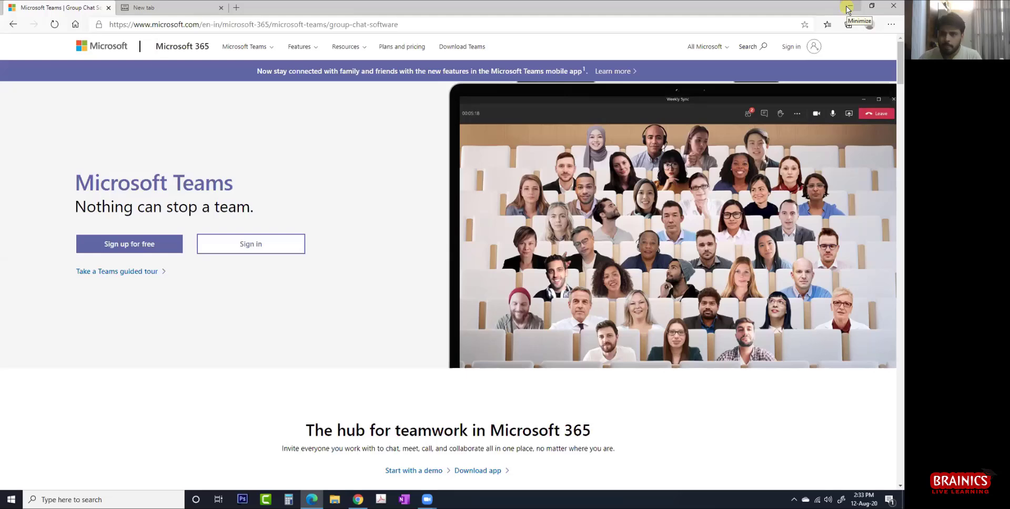
Minimize the browser and launch the Microsoft Teams desktop app from its desktop shortcut
{"action": "left_click", "coordinate": [848, 8]}
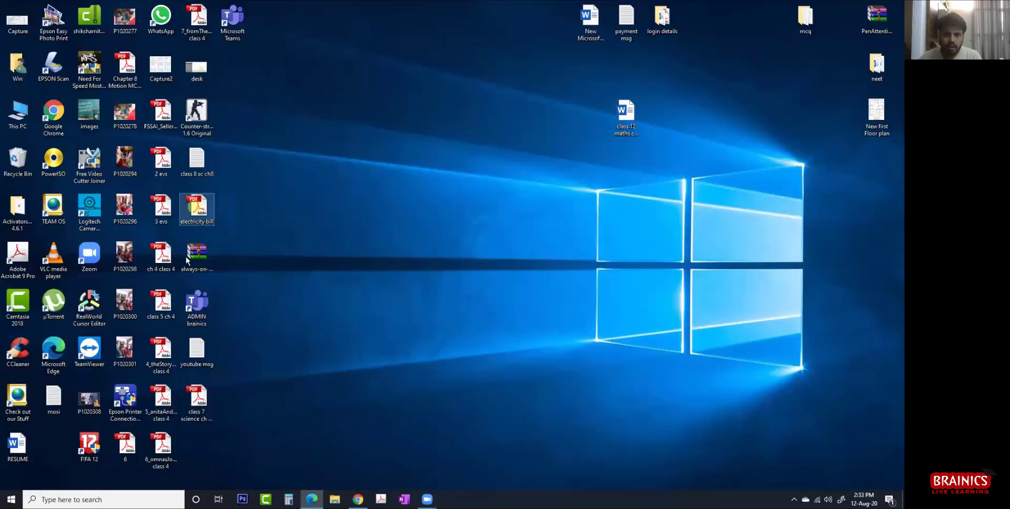
{"action": "left_click", "coordinate": [202, 318]}
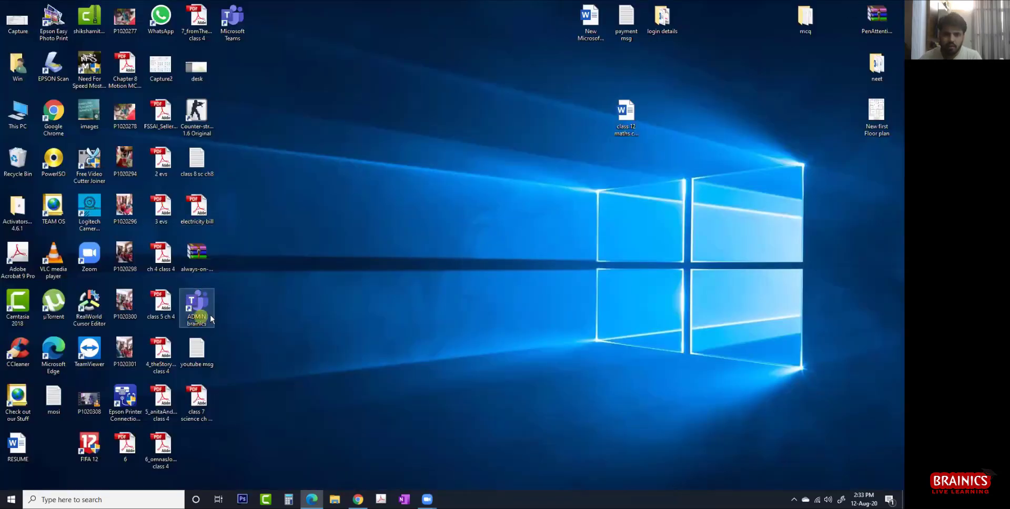
{"action": "left_click", "coordinate": [237, 18]}
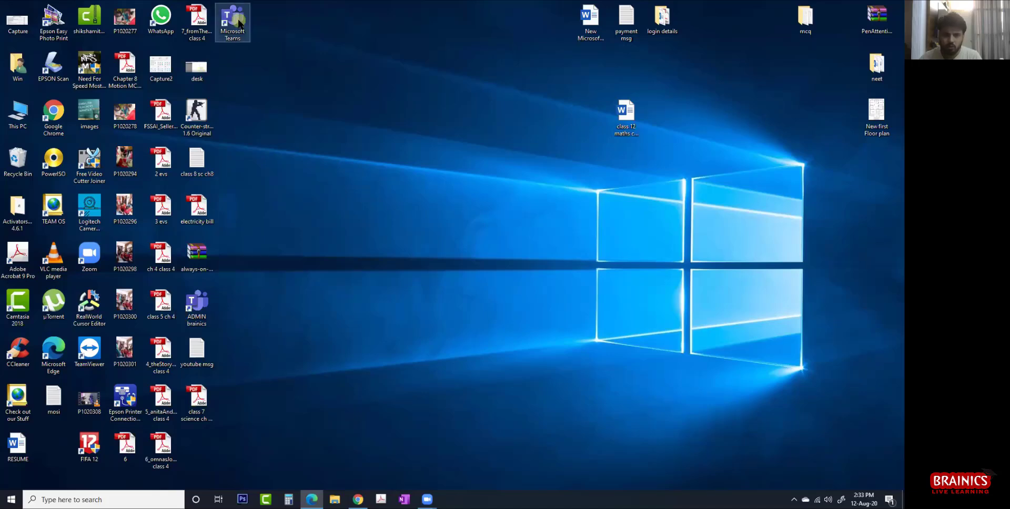
{"action": "double_click", "coordinate": [239, 23]}
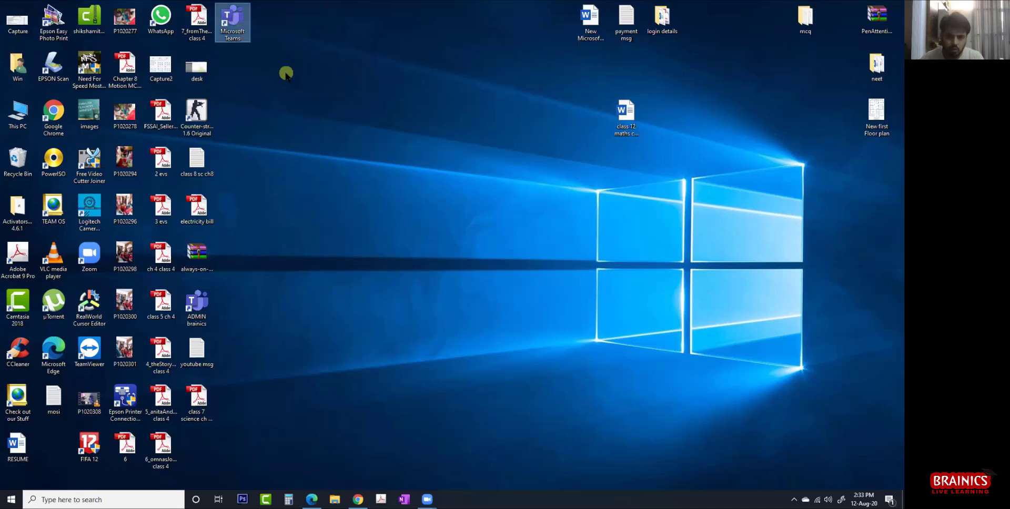
{"action": "key", "text": "Return"}
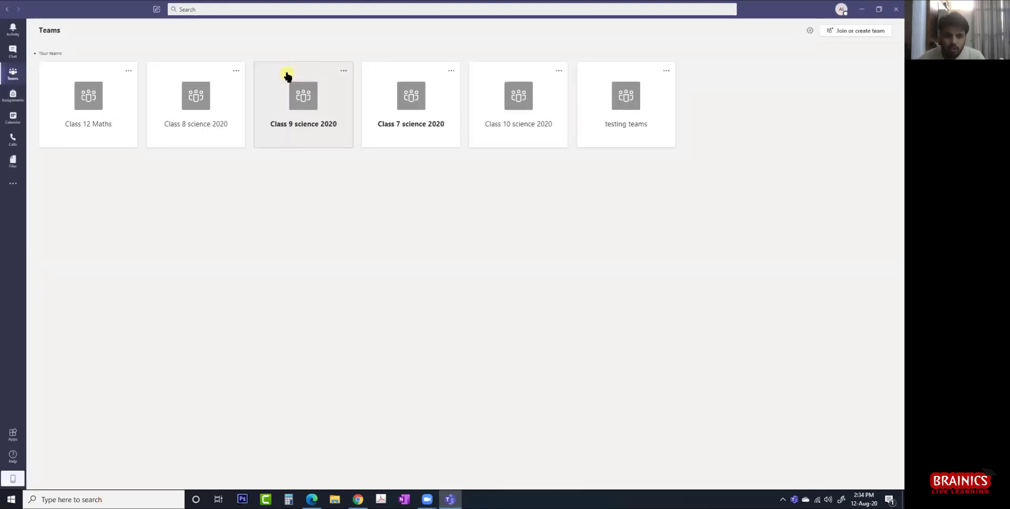
View the account signed in to the Teams desktop app and close its window
{"action": "left_click", "coordinate": [841, 10]}
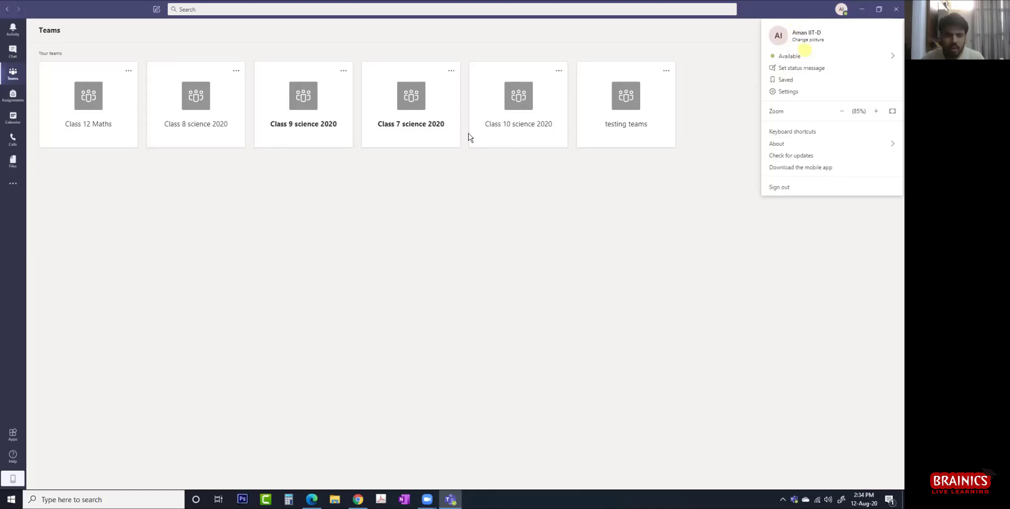
{"action": "left_click", "coordinate": [394, 234]}
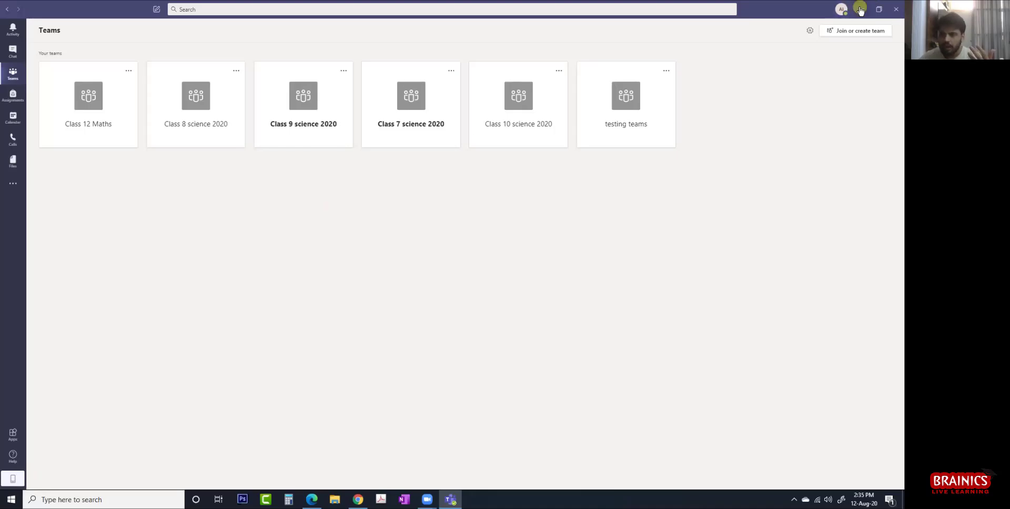
{"action": "left_click", "coordinate": [895, 15]}
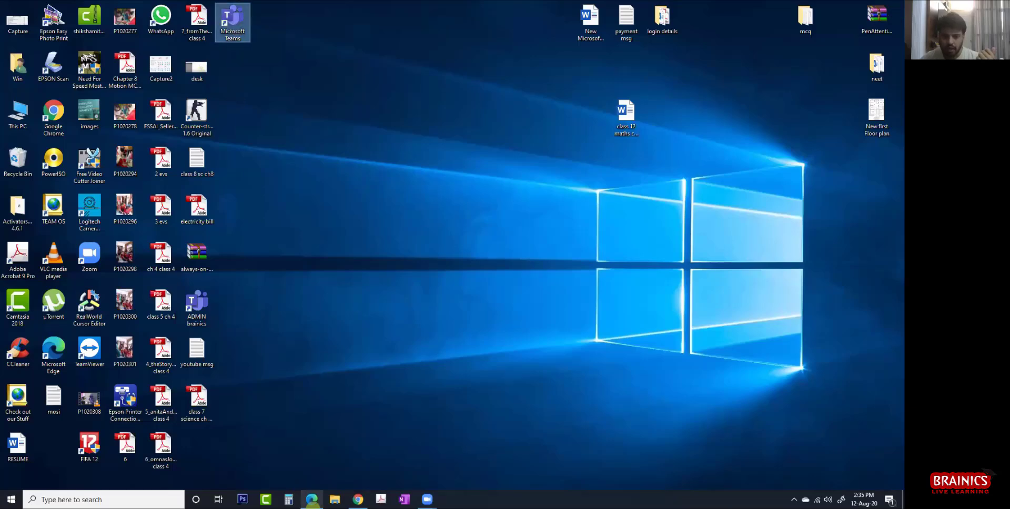
Switch back to Microsoft Edge and load the Teams web app in the empty new tab
{"action": "left_click", "coordinate": [311, 500]}
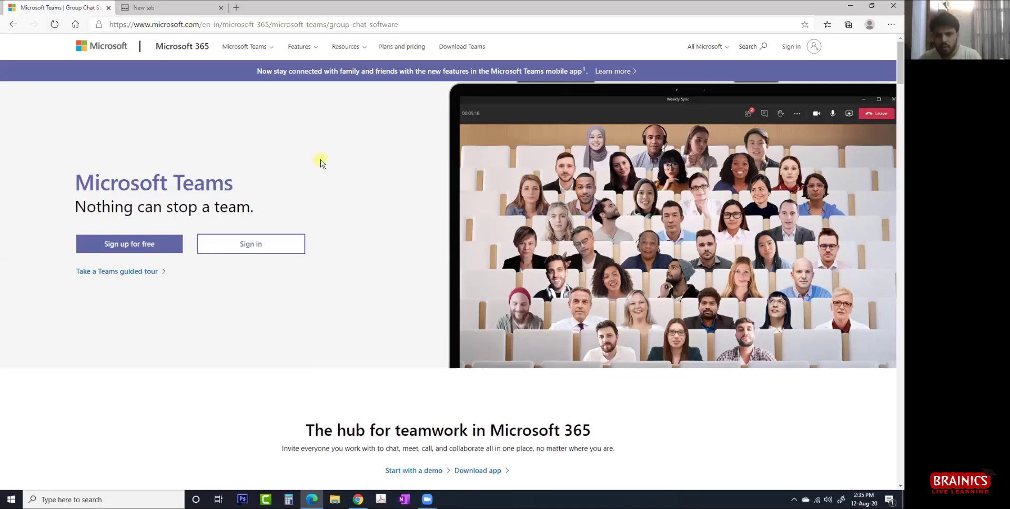
{"action": "left_click", "coordinate": [167, 6]}
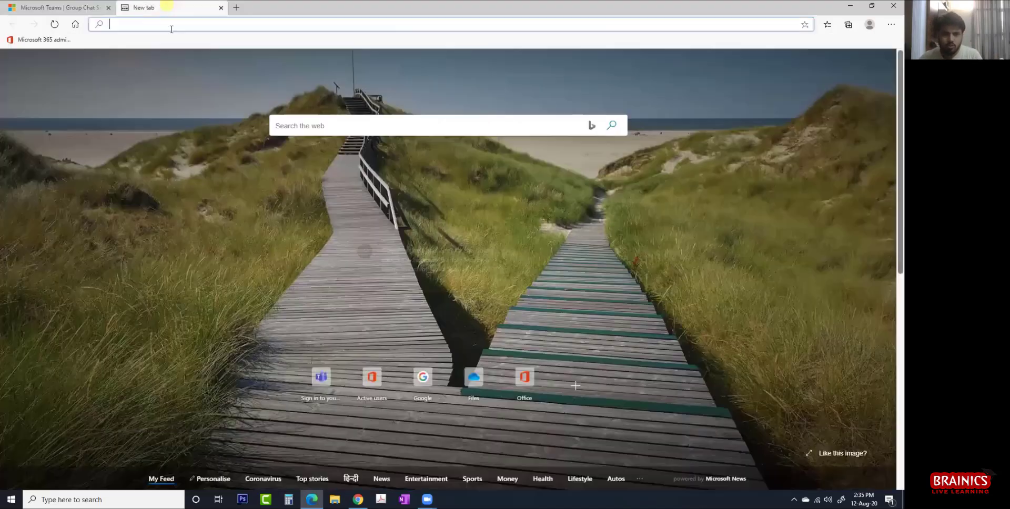
{"action": "left_click", "coordinate": [173, 24]}
{"action": "type", "text": "teas"}
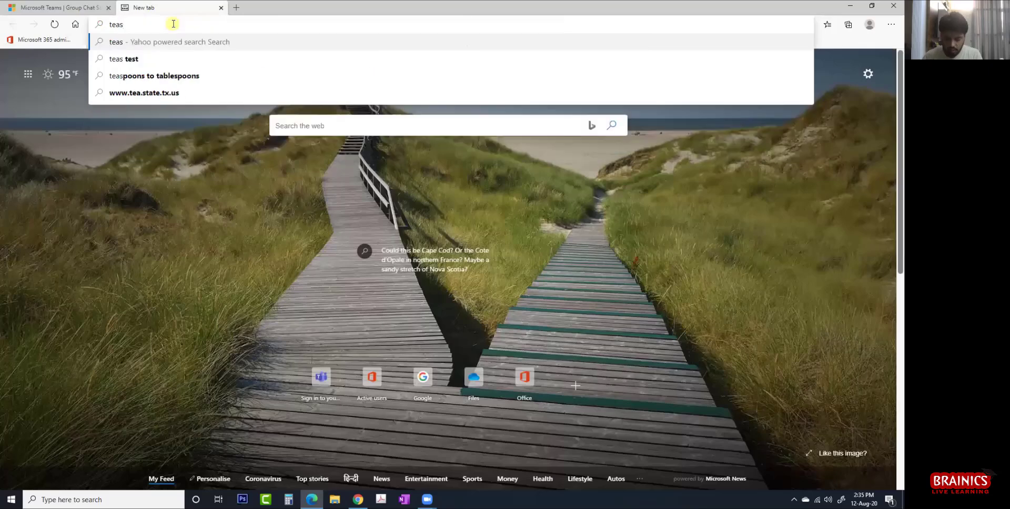
{"action": "key", "text": "BackSpace"}
{"action": "type", "text": "m"}
{"action": "key", "text": "Return"}
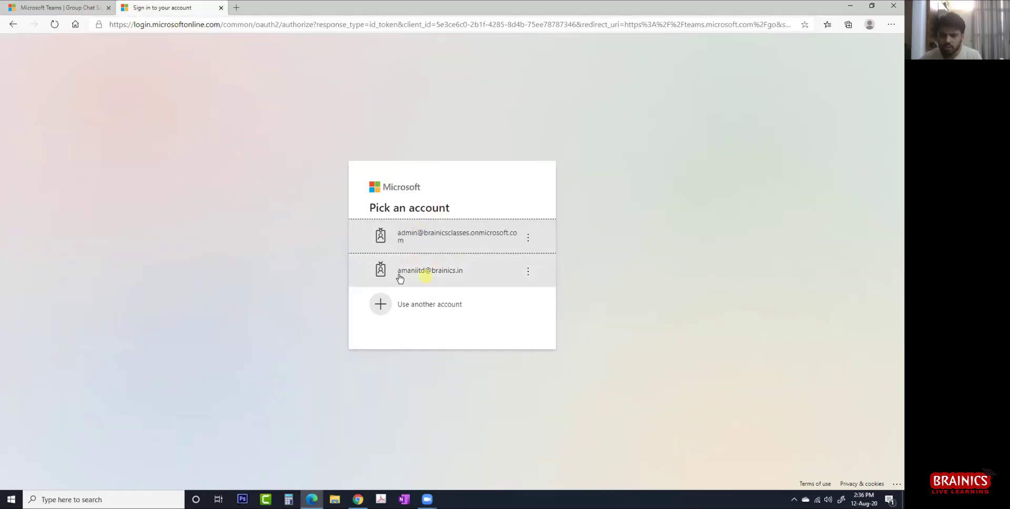
Sign in with another account using the student's e-mail and account password, and dismiss the offer to save the password
{"action": "left_click", "coordinate": [424, 305]}
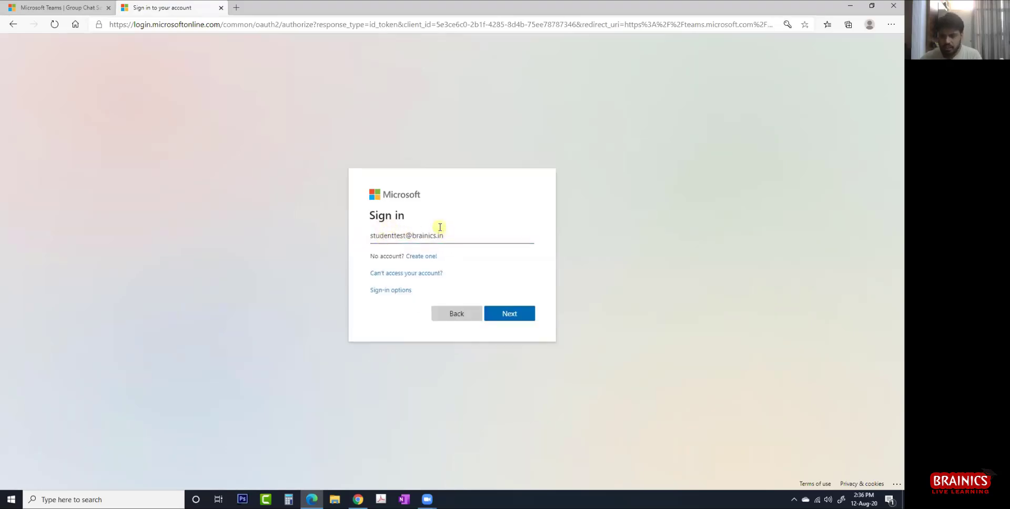
{"action": "left_click", "coordinate": [501, 314]}
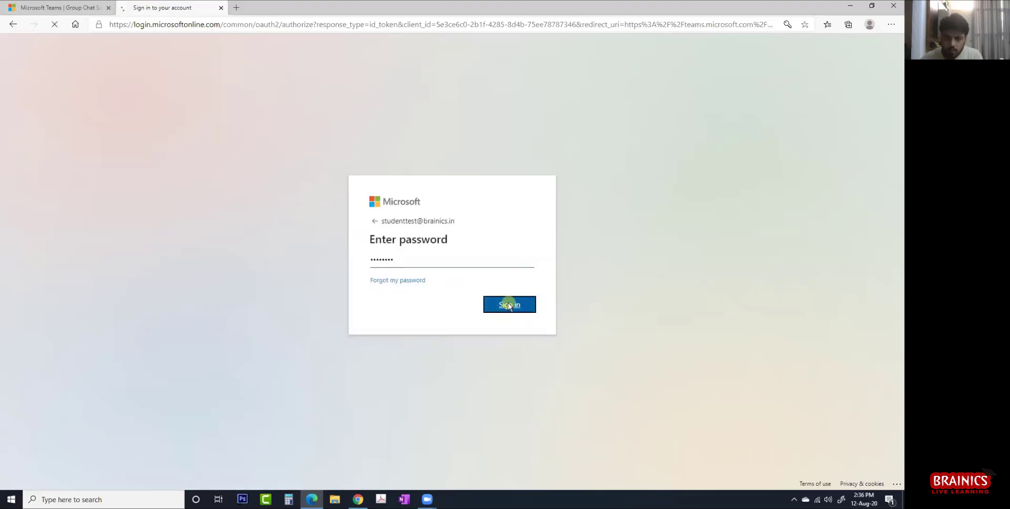
{"action": "left_click", "coordinate": [508, 304]}
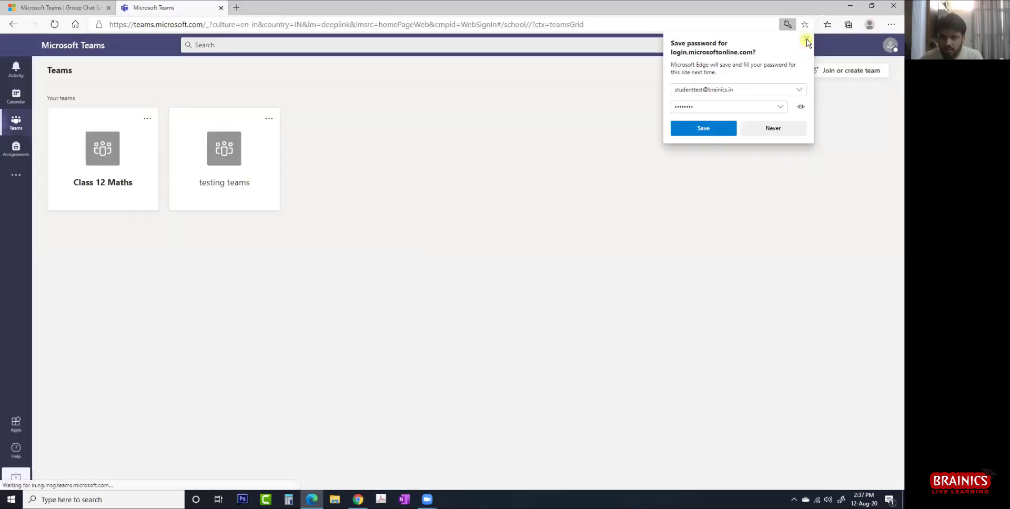
{"action": "left_click", "coordinate": [806, 39]}
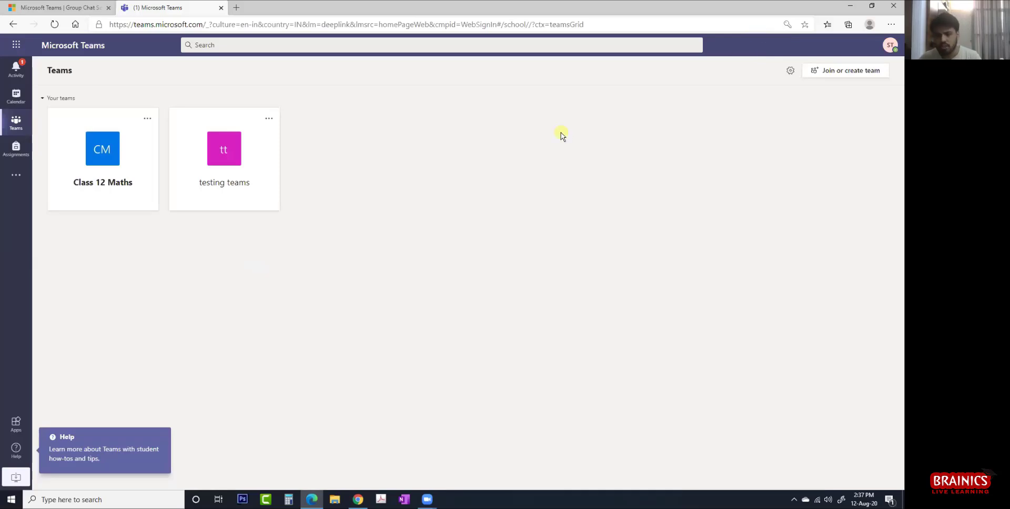
Reopen the Teams web app in a fresh tab, closing the old one, and check which account is signed in
{"action": "left_click", "coordinate": [236, 9]}
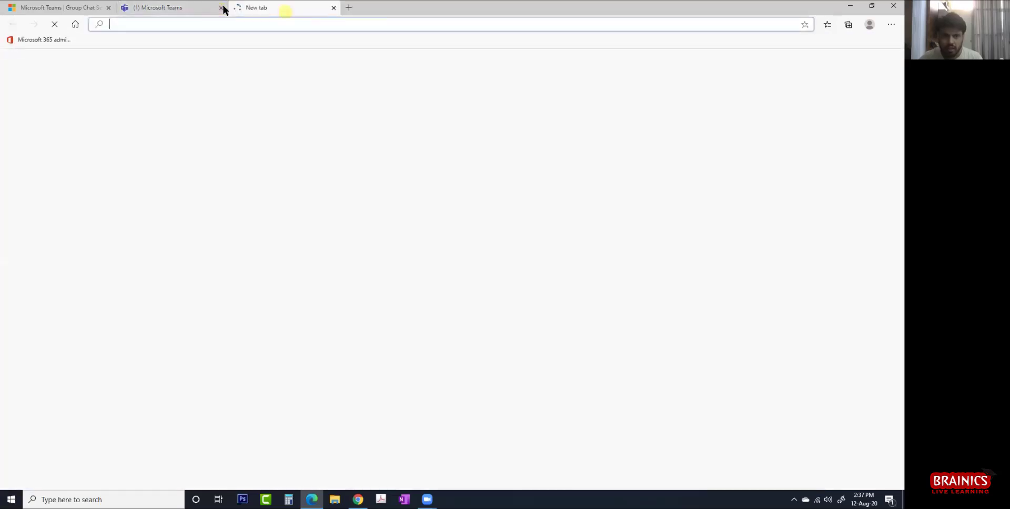
{"action": "left_click", "coordinate": [223, 9]}
{"action": "left_click", "coordinate": [223, 9]}
{"action": "left_click", "coordinate": [122, 8]}
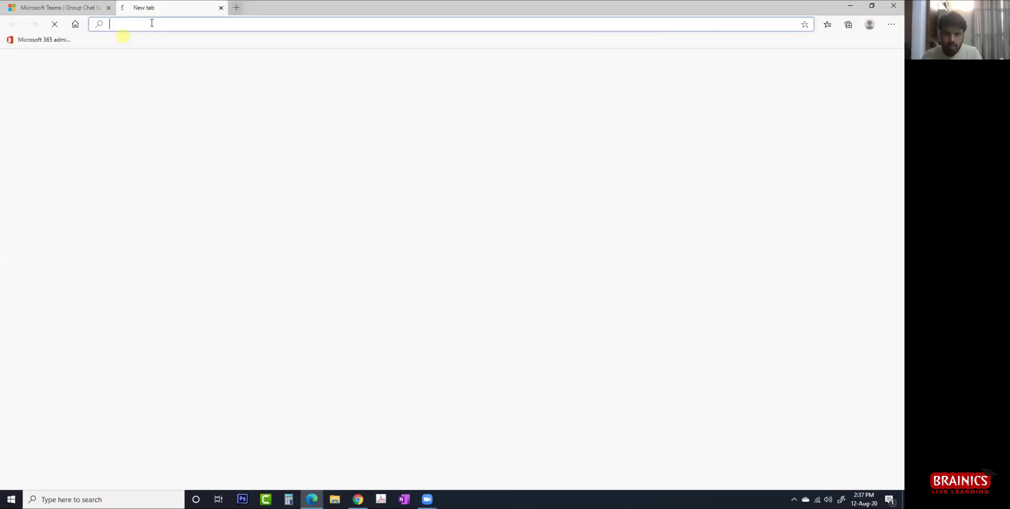
{"action": "type", "text": "t"}
{"action": "key", "text": "Return"}
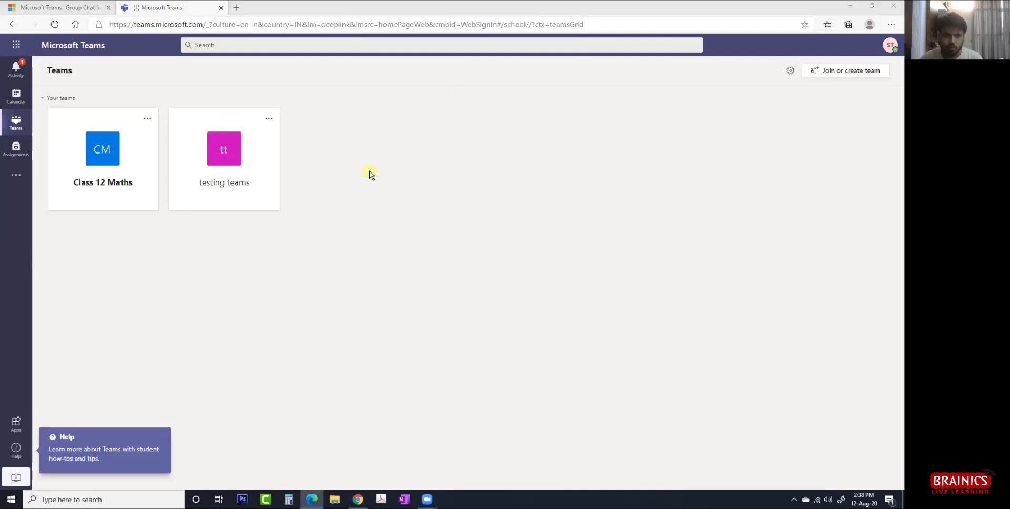
{"action": "left_click", "coordinate": [891, 49]}
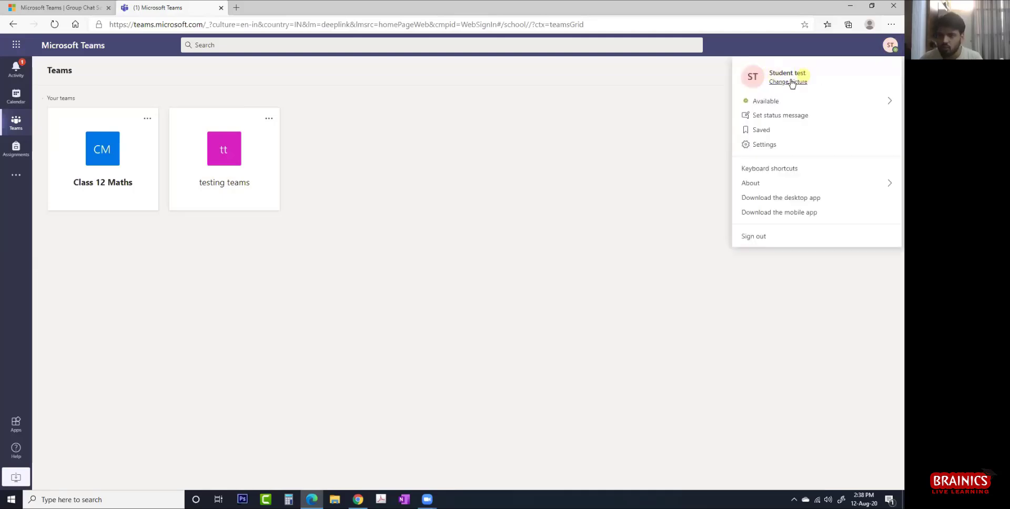
{"action": "left_click", "coordinate": [509, 162]}
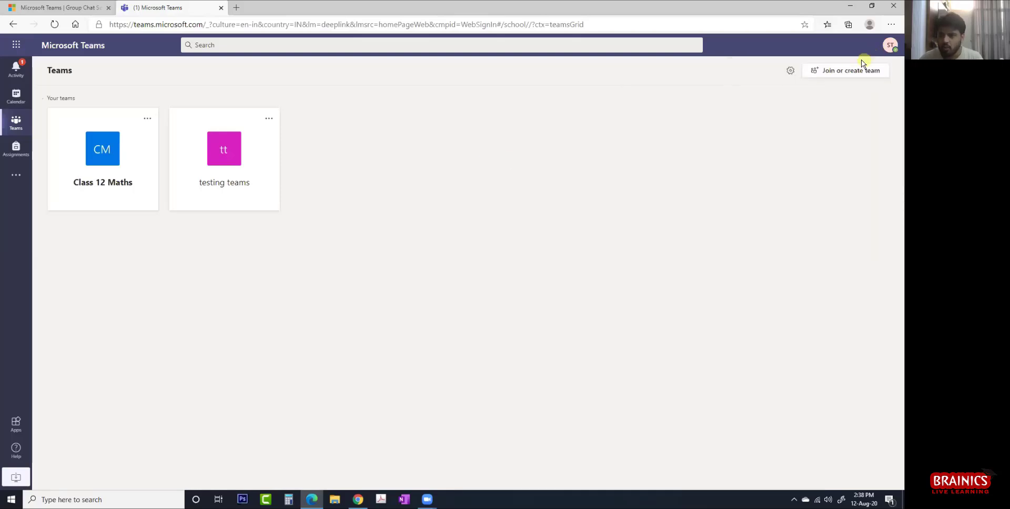
Install the Teams site as an Edge app named "Teams for student test"
{"action": "left_click", "coordinate": [891, 25]}
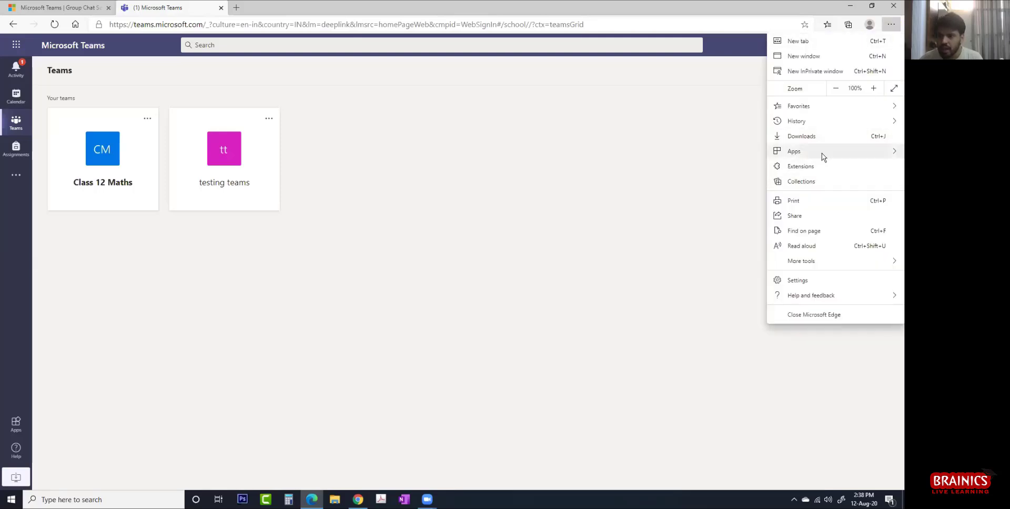
{"action": "mouse_move", "coordinate": [821, 157]}
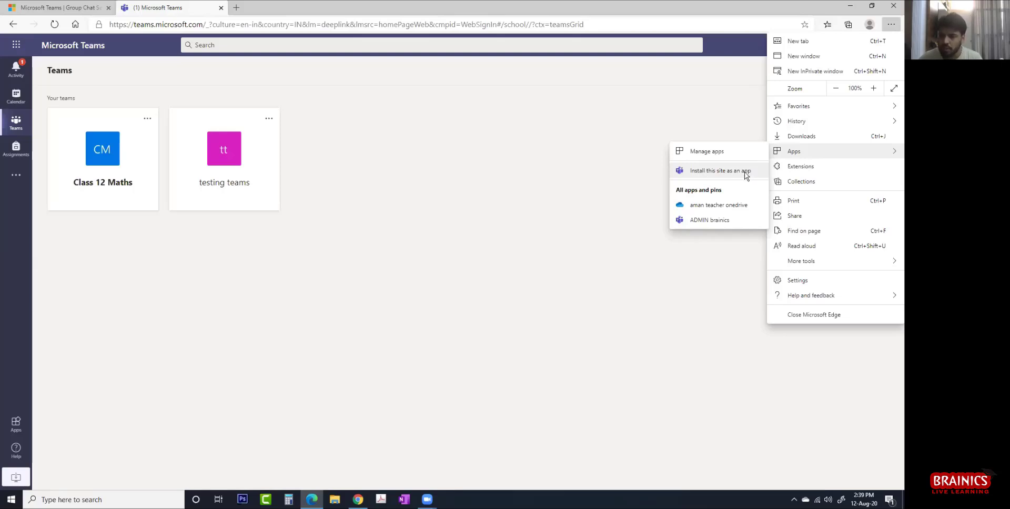
{"action": "left_click", "coordinate": [746, 172]}
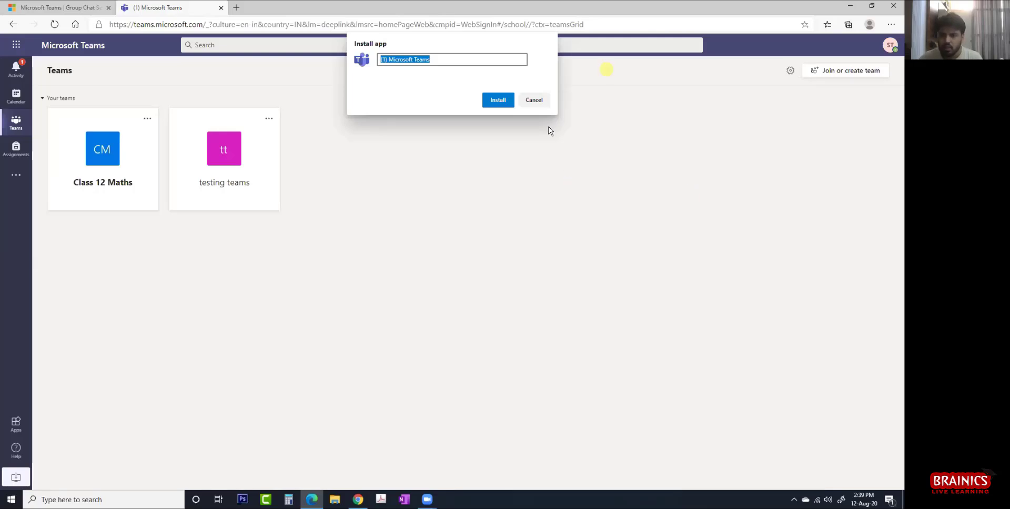
{"action": "left_click", "coordinate": [456, 80]}
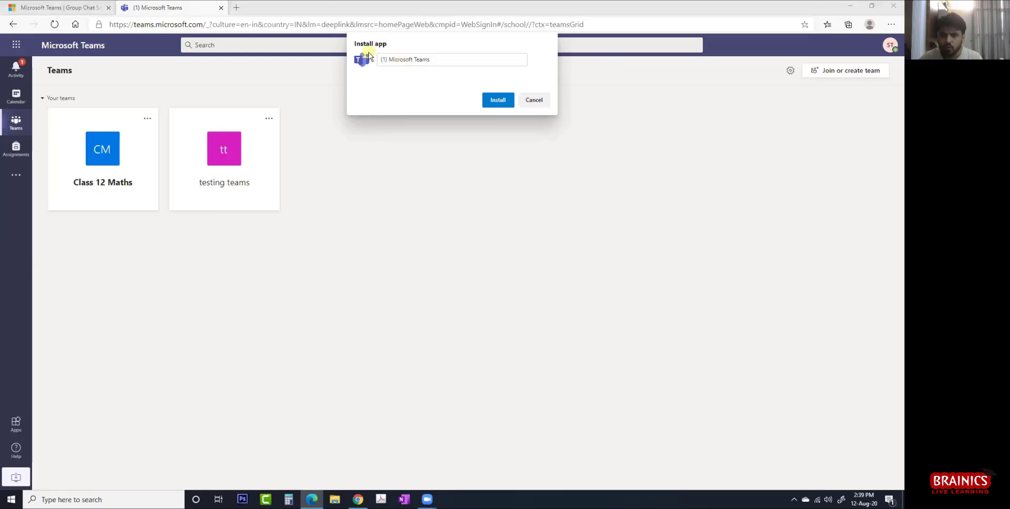
{"action": "left_click", "coordinate": [435, 59]}
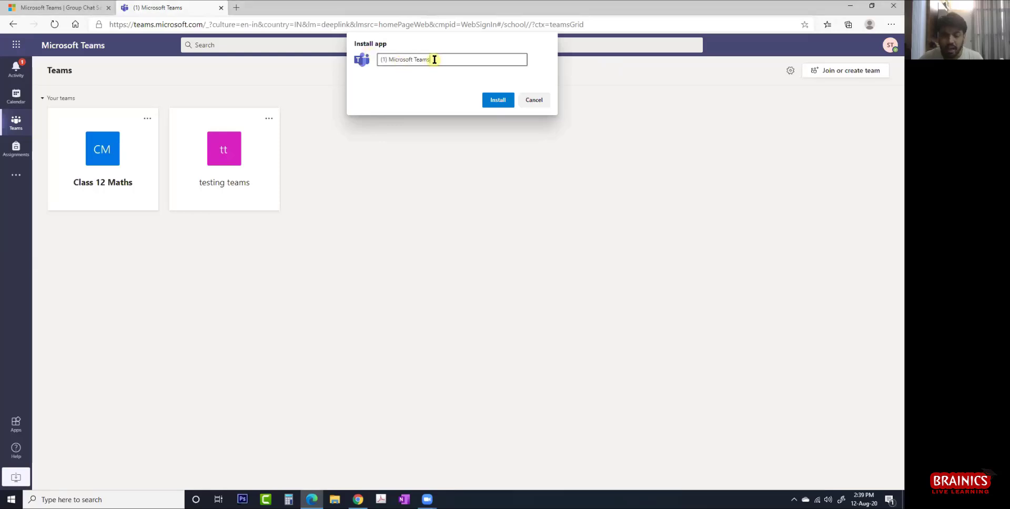
{"action": "left_click_drag", "start_coordinate": [433, 60], "coordinate": [380, 61]}
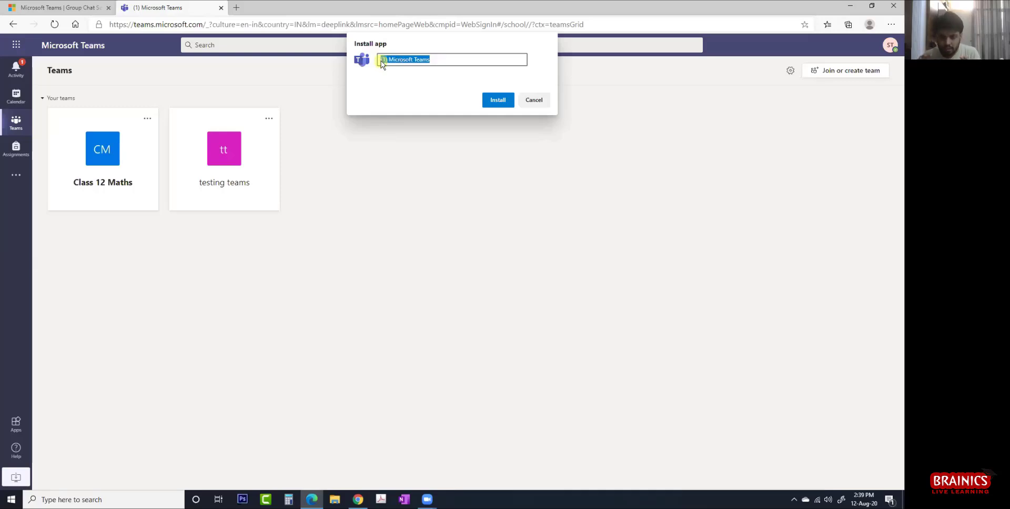
{"action": "key", "text": "BackSpace"}
{"action": "type", "text": "Tea"}
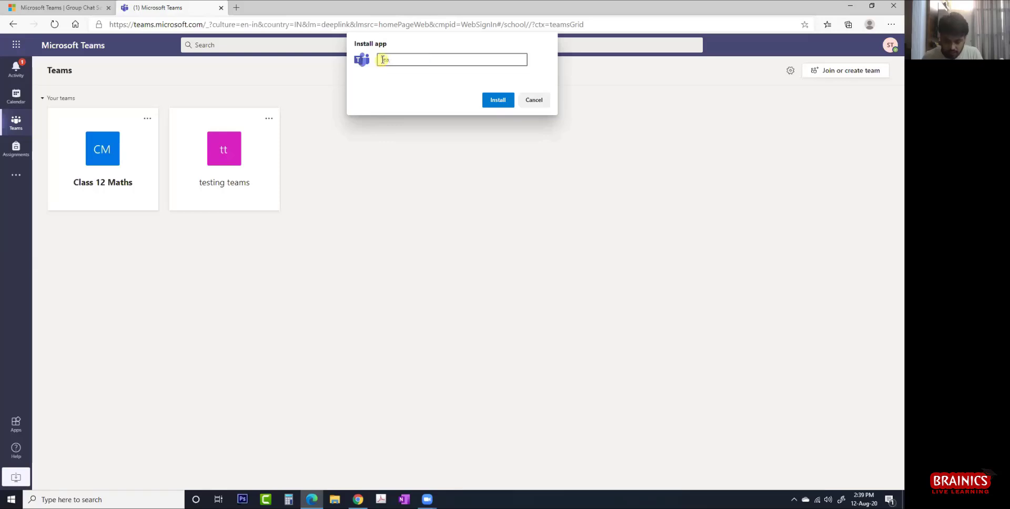
{"action": "type", "text": "ms for student test"}
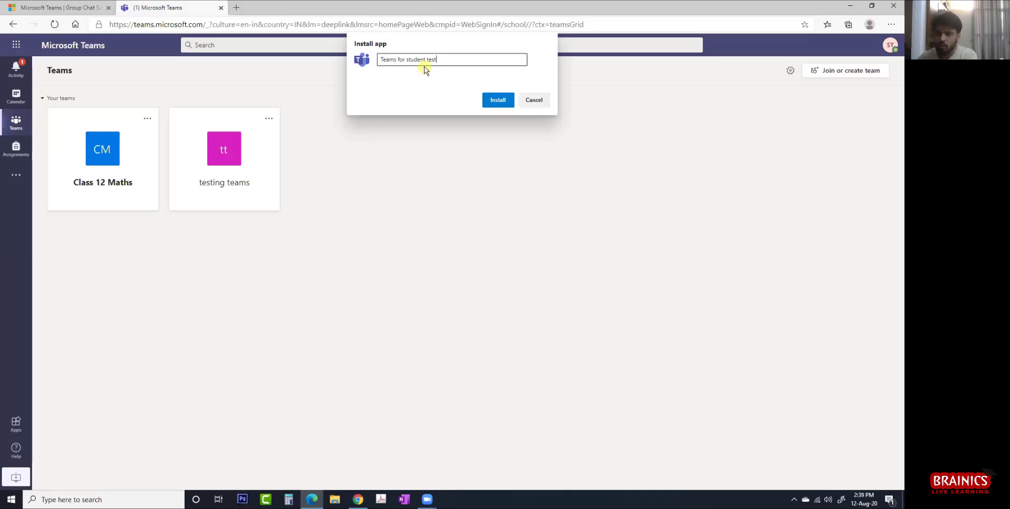
{"action": "left_click", "coordinate": [495, 100]}
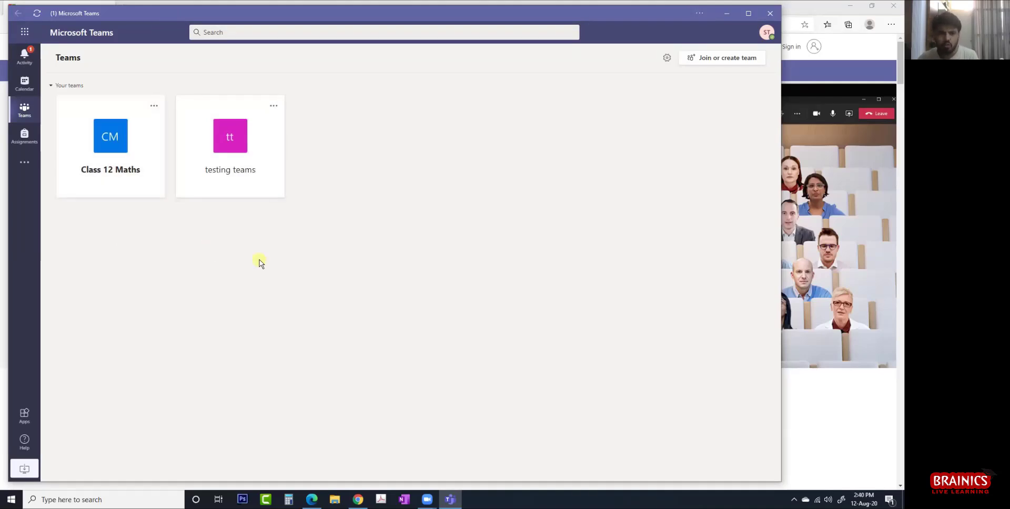
Close the installed app and the browser, and search Windows for "teams" to find the new app
{"action": "left_click", "coordinate": [770, 13]}
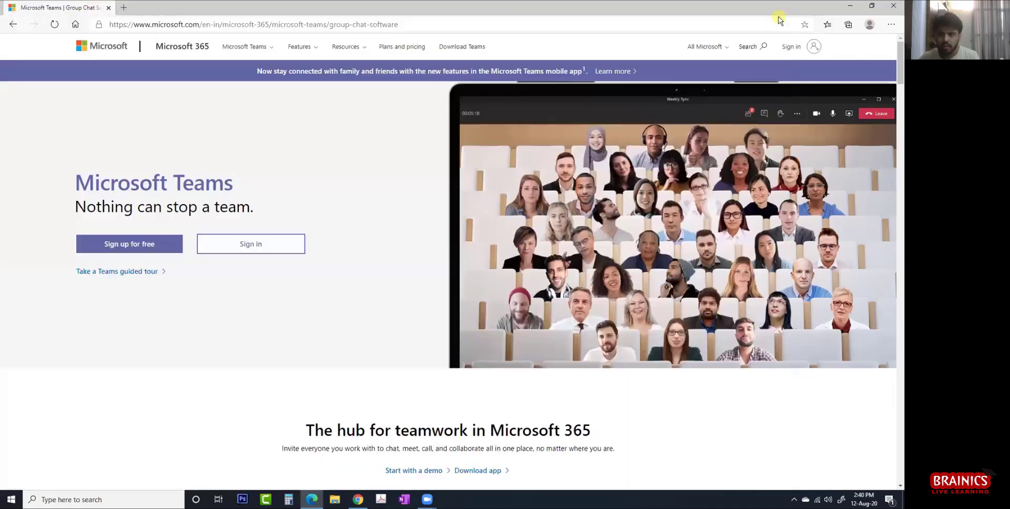
{"action": "left_click", "coordinate": [894, 7]}
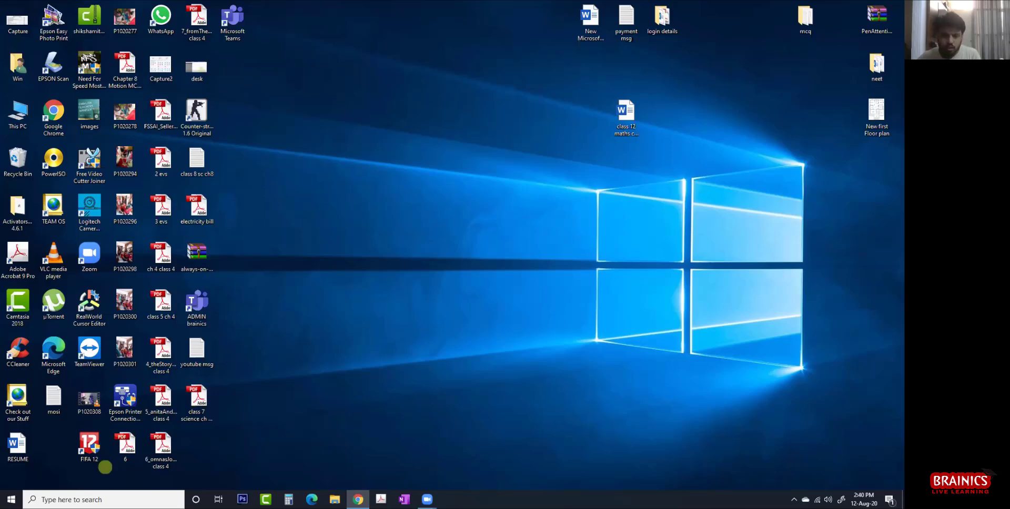
{"action": "left_click", "coordinate": [51, 502]}
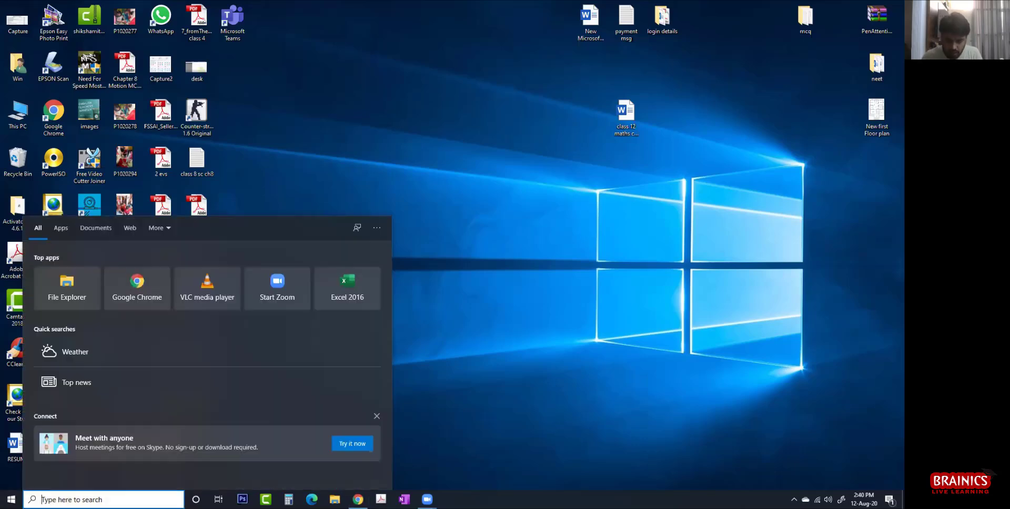
{"action": "type", "text": "teasm"}
{"action": "key", "text": "BackSpace"}
{"action": "key", "text": "BackSpace"}
{"action": "key", "text": "BackSpace"}
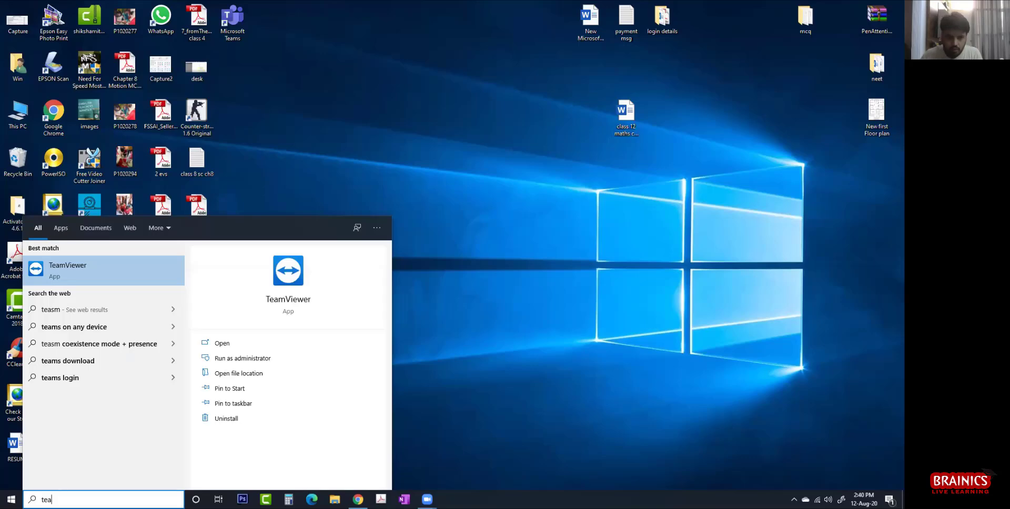
{"action": "type", "text": "ams"}
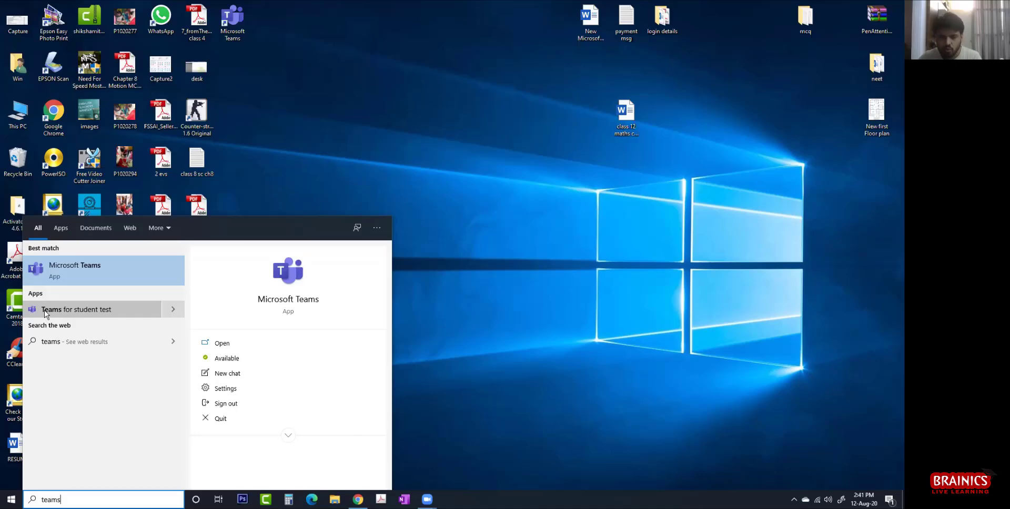
Open the "Teams for student test" app and check its signed-in account, leaving the window minimised
{"action": "left_click", "coordinate": [83, 310]}
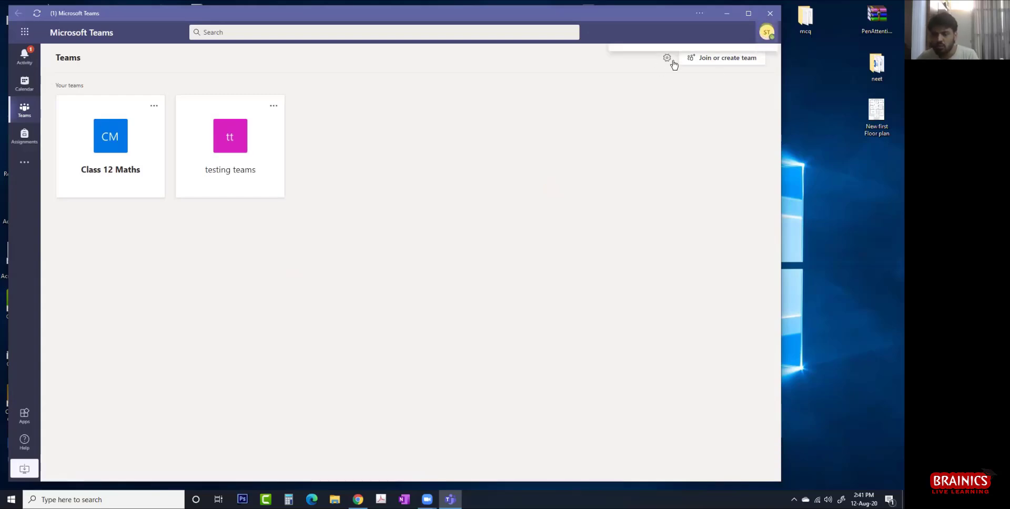
{"action": "left_click", "coordinate": [763, 35]}
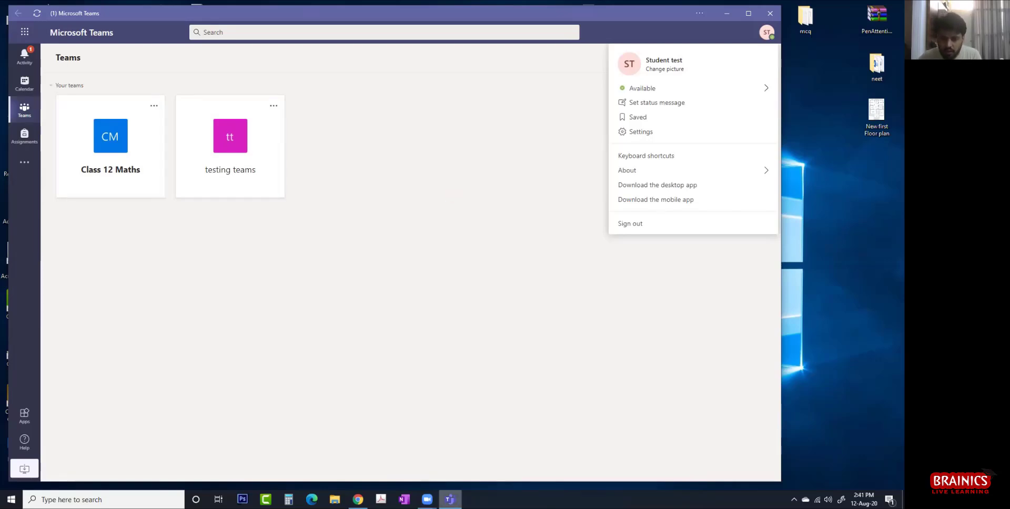
{"action": "right_click", "coordinate": [449, 499]}
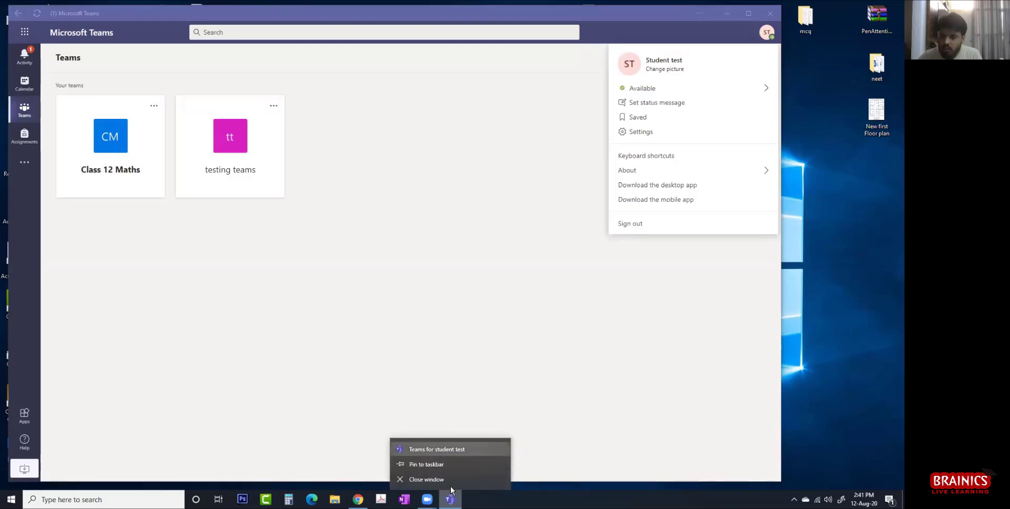
{"action": "left_click", "coordinate": [404, 379]}
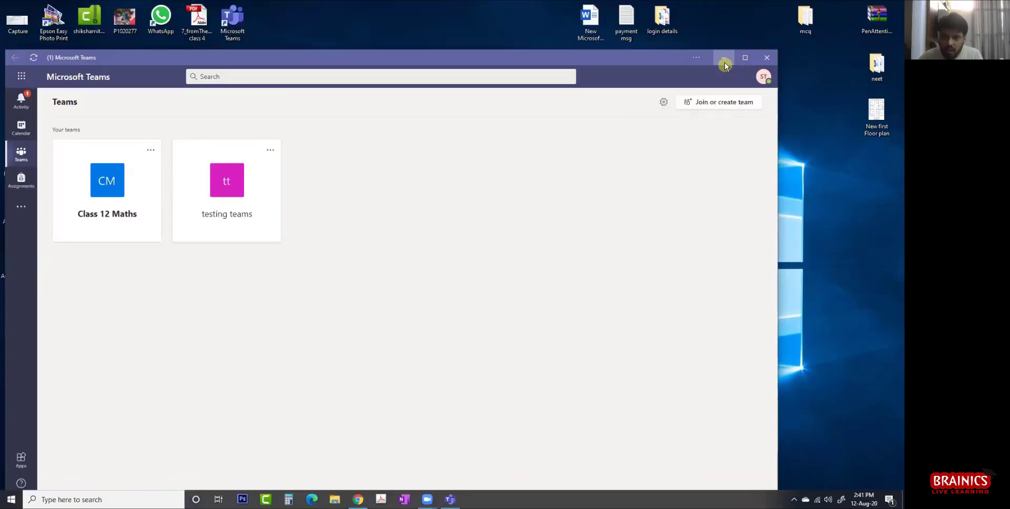
{"action": "left_click", "coordinate": [723, 62]}
Search Windows for "teams" and open the file location of the "Teams for student test" app
{"action": "key", "text": "super+s"}
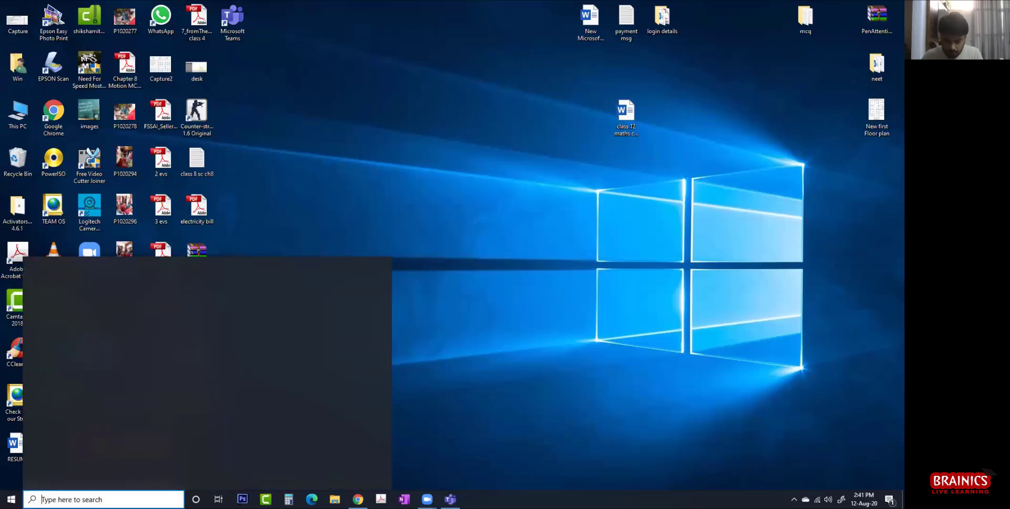
{"action": "type", "text": "teams"}
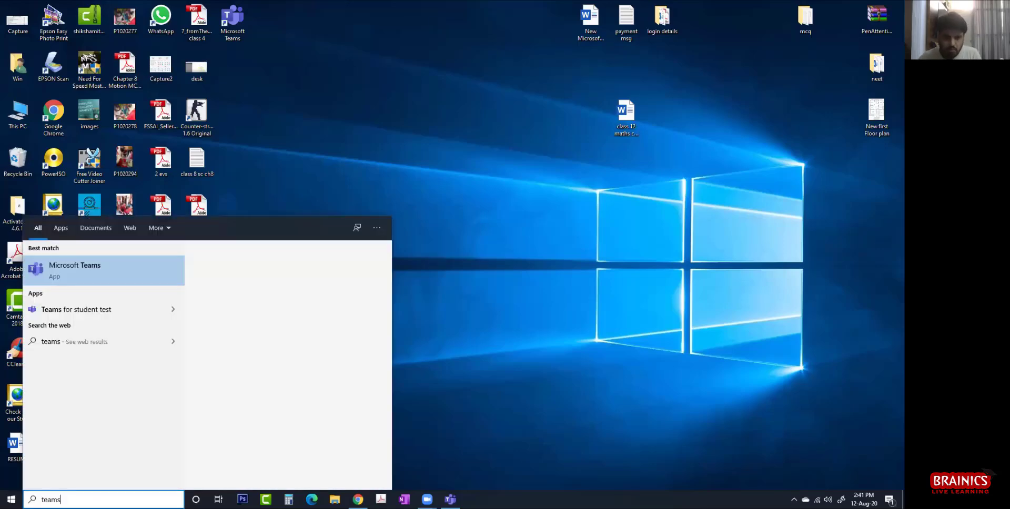
{"action": "left_click", "coordinate": [172, 310]}
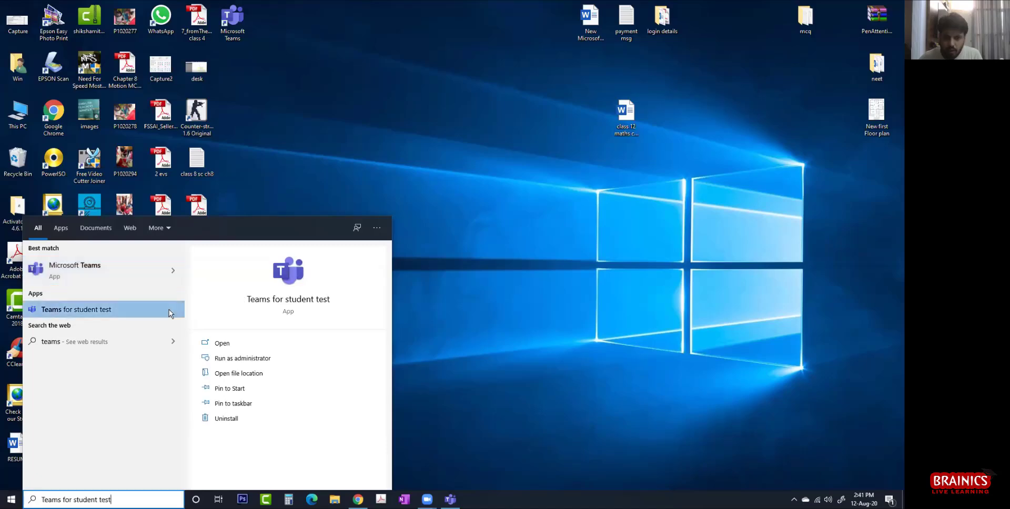
{"action": "left_click", "coordinate": [226, 375]}
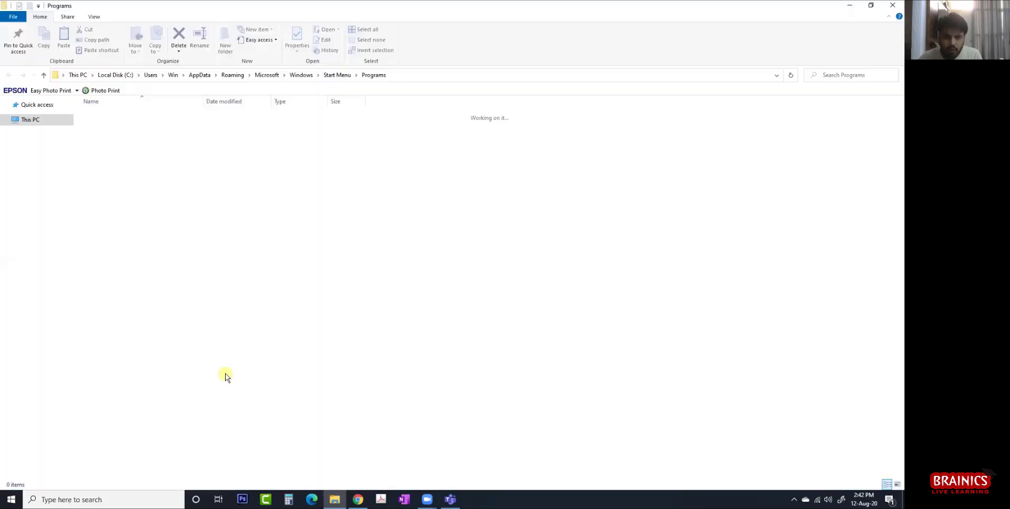
Copy the "Teams for student test" shortcut from the Start Menu Programs folder
{"action": "left_click", "coordinate": [94, 272]}
{"action": "left_click", "coordinate": [120, 275]}
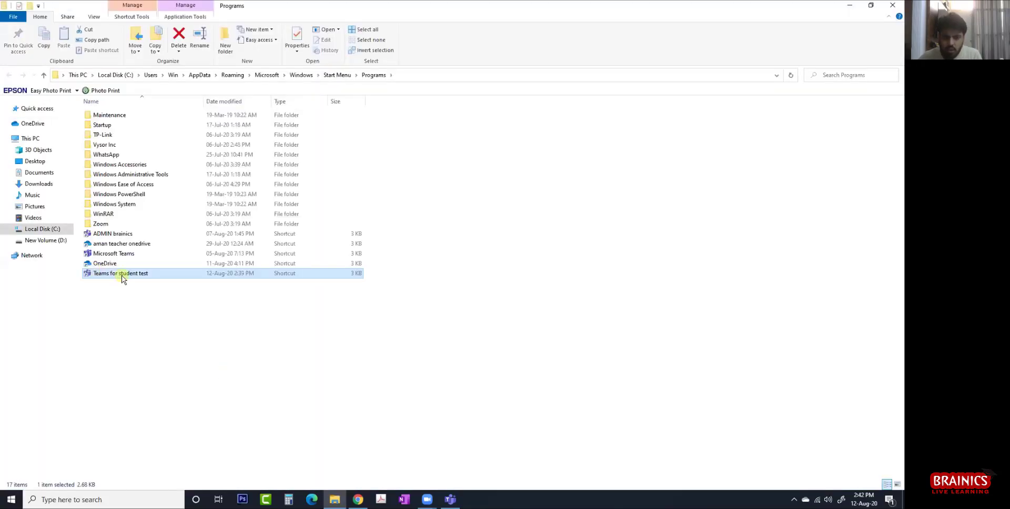
{"action": "double_click", "coordinate": [121, 275]}
{"action": "key", "text": "shift+F10"}
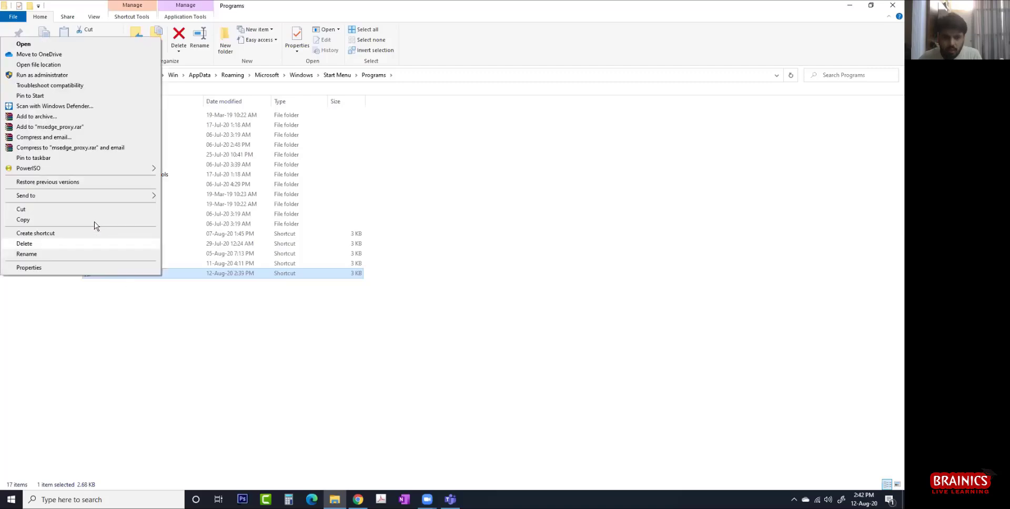
{"action": "left_click", "coordinate": [288, 301]}
Paste the copied shortcut onto the desktop and place it beside the Microsoft Teams icon
{"action": "key", "text": "super+d"}
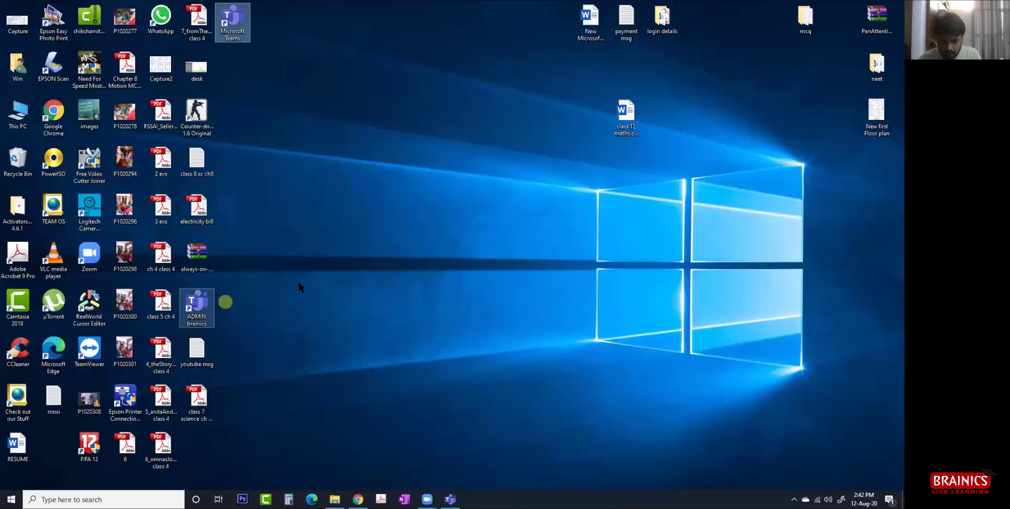
{"action": "left_click", "coordinate": [298, 284]}
{"action": "left_click", "coordinate": [53, 451]}
{"action": "key", "text": "ctrl+v"}
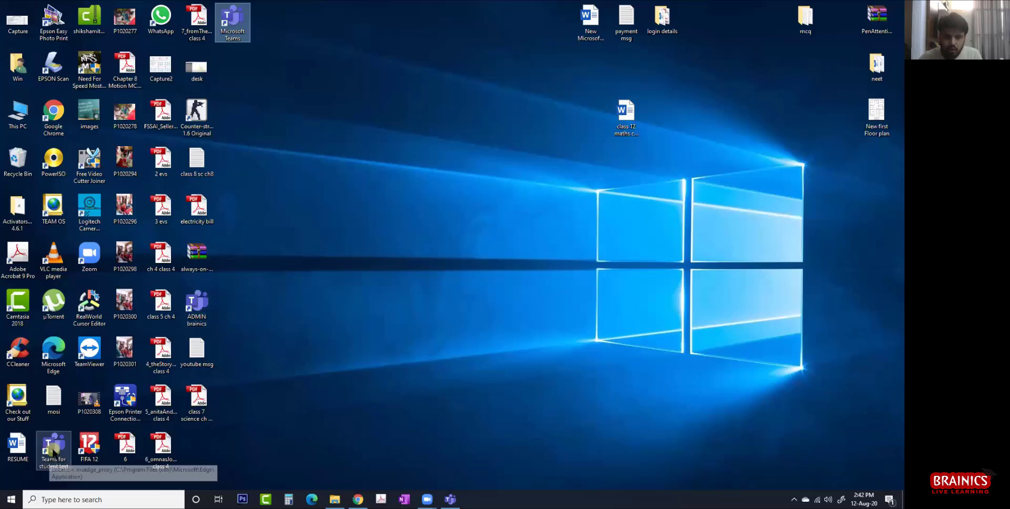
{"action": "mouse_move", "coordinate": [54, 449]}
{"action": "left_mouse_down"}
{"action": "mouse_move", "coordinate": [272, 23]}
{"action": "mouse_move", "coordinate": [269, 49]}
{"action": "left_mouse_up"}
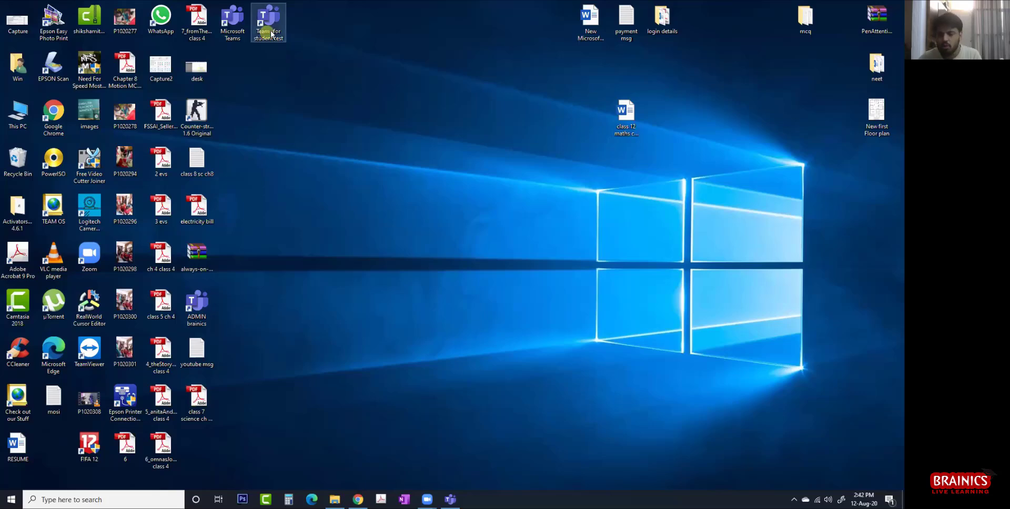
{"action": "left_click", "coordinate": [275, 112]}
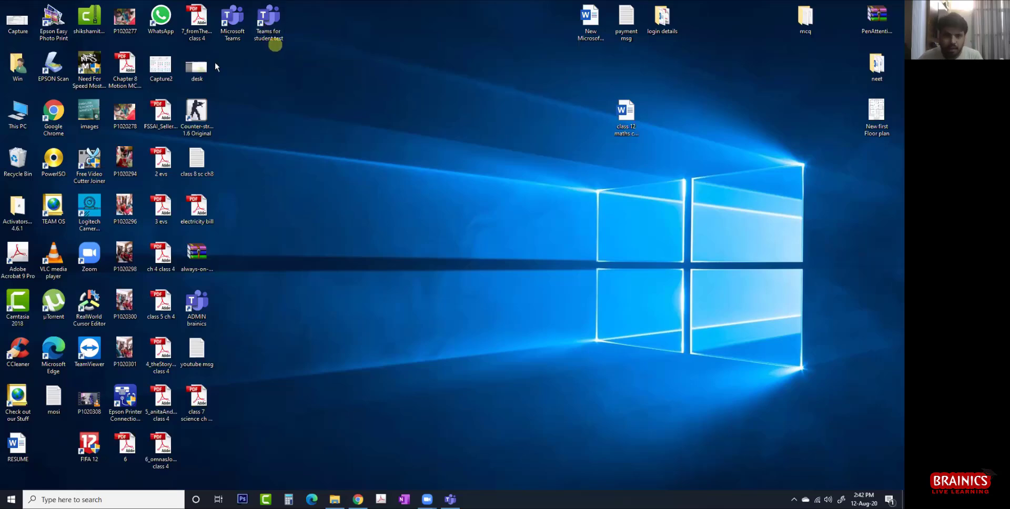
Launch the Microsoft Teams desktop app and bring the student's Teams window up in front of it
{"action": "double_click", "coordinate": [236, 30]}
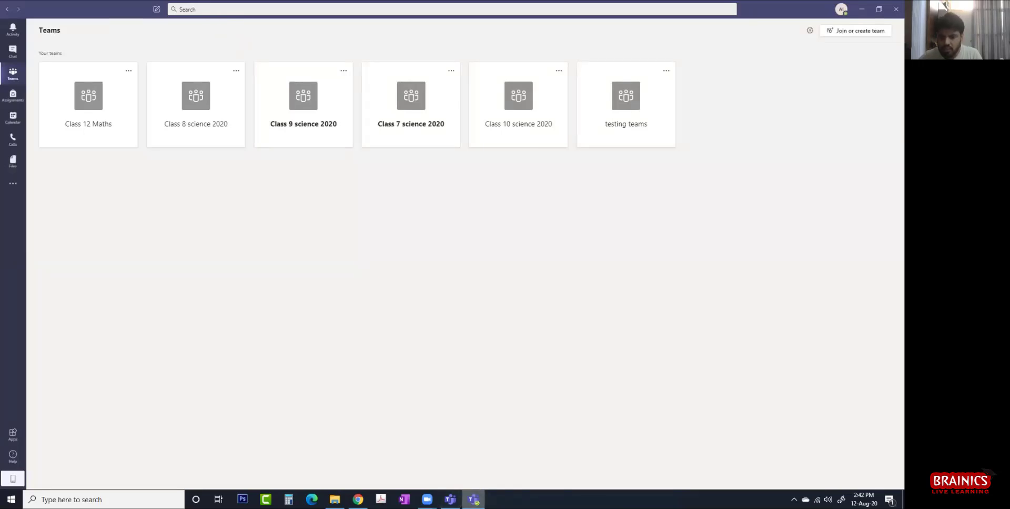
{"action": "mouse_move", "coordinate": [474, 499]}
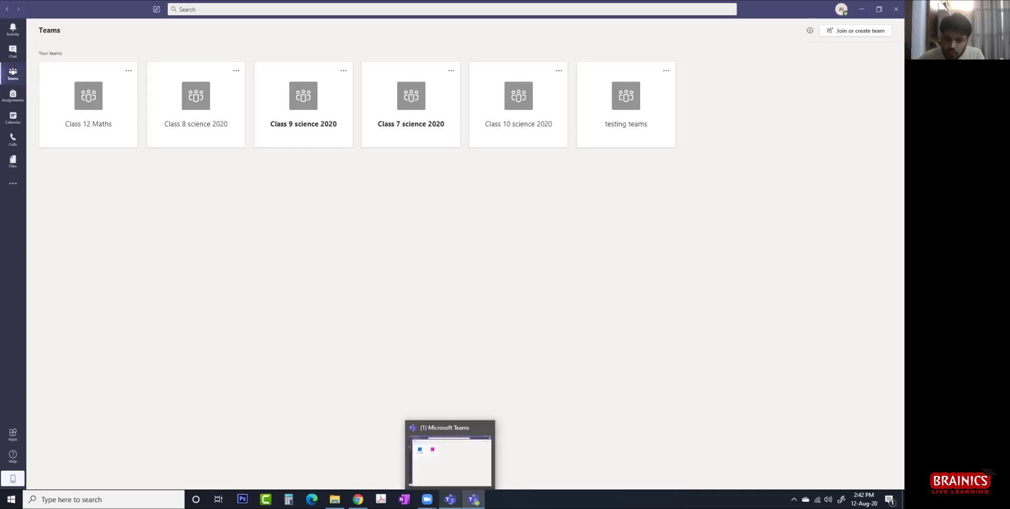
{"action": "left_click", "coordinate": [450, 499]}
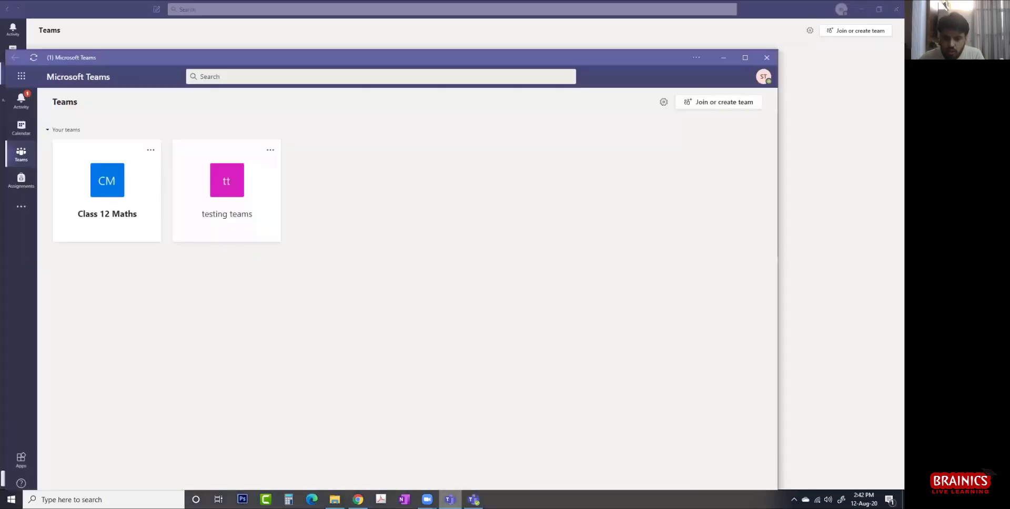
{"action": "left_click", "coordinate": [473, 499]}
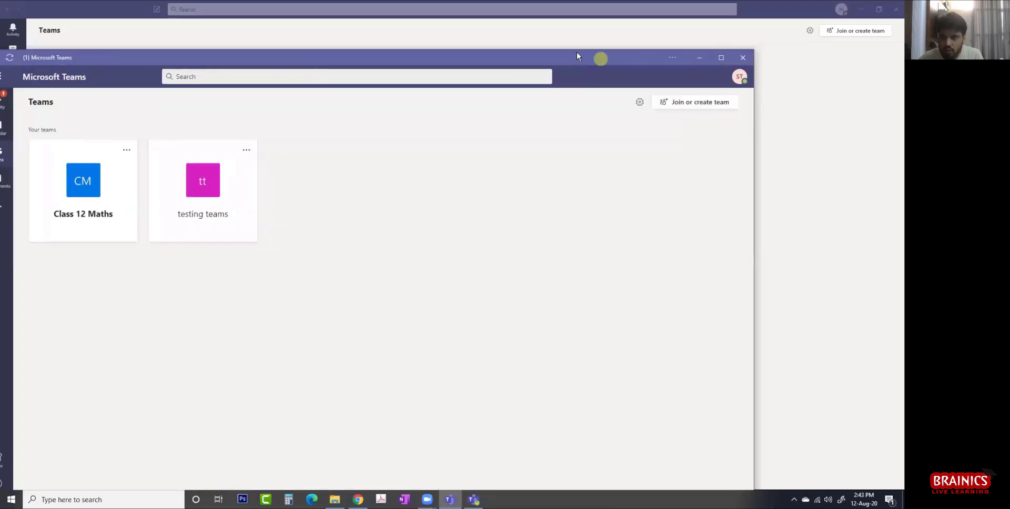
Shrink the student's Teams window, restore the desktop Teams window from full screen, and arrange the two side by side
{"action": "left_click_drag", "start_coordinate": [577, 55], "coordinate": [593, 45]}
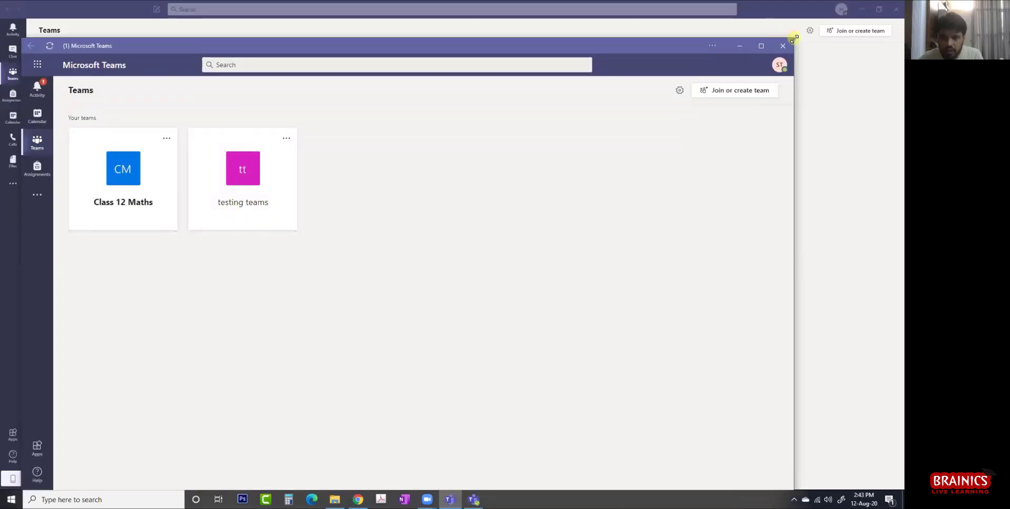
{"action": "left_click_drag", "start_coordinate": [793, 38], "coordinate": [367, 227]}
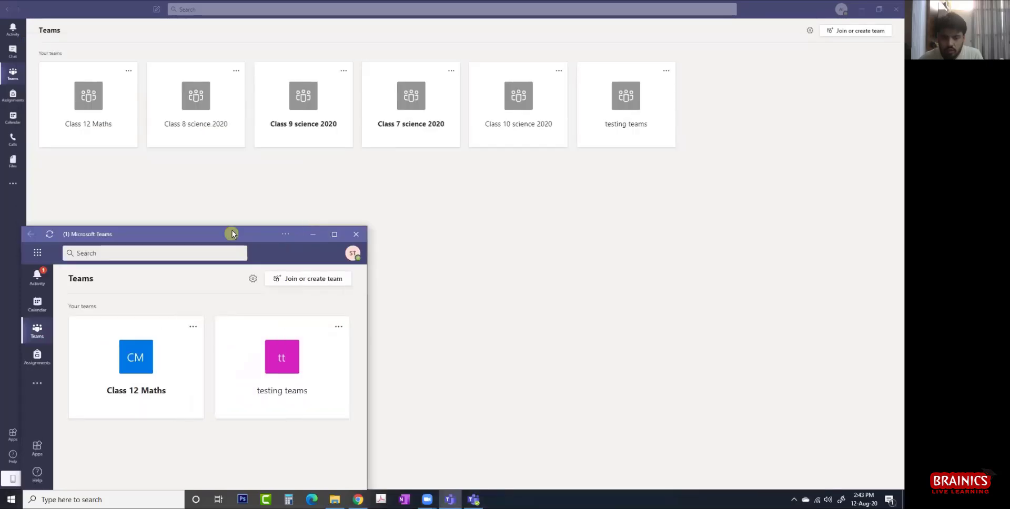
{"action": "left_click_drag", "start_coordinate": [232, 234], "coordinate": [258, 93]}
{"action": "left_click", "coordinate": [879, 10]}
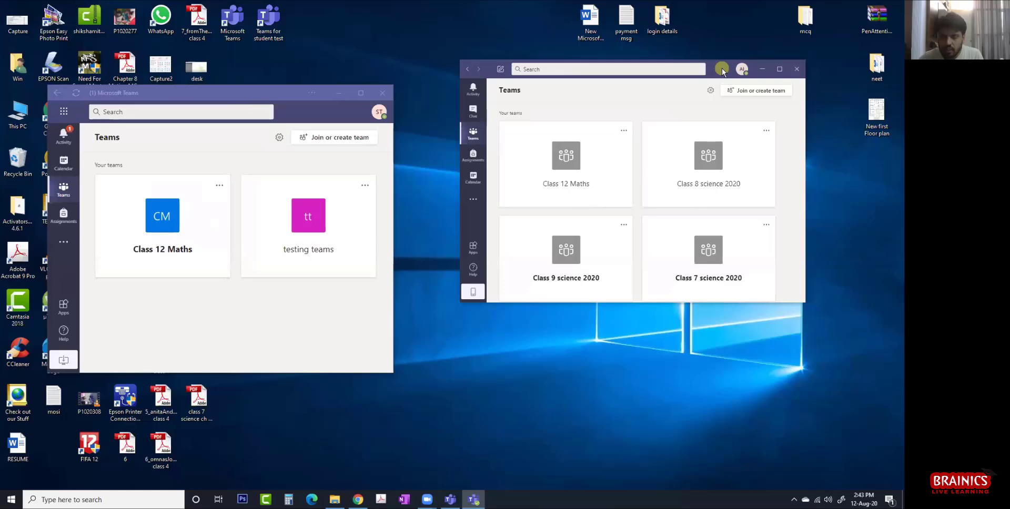
{"action": "left_click_drag", "start_coordinate": [722, 68], "coordinate": [680, 99]}
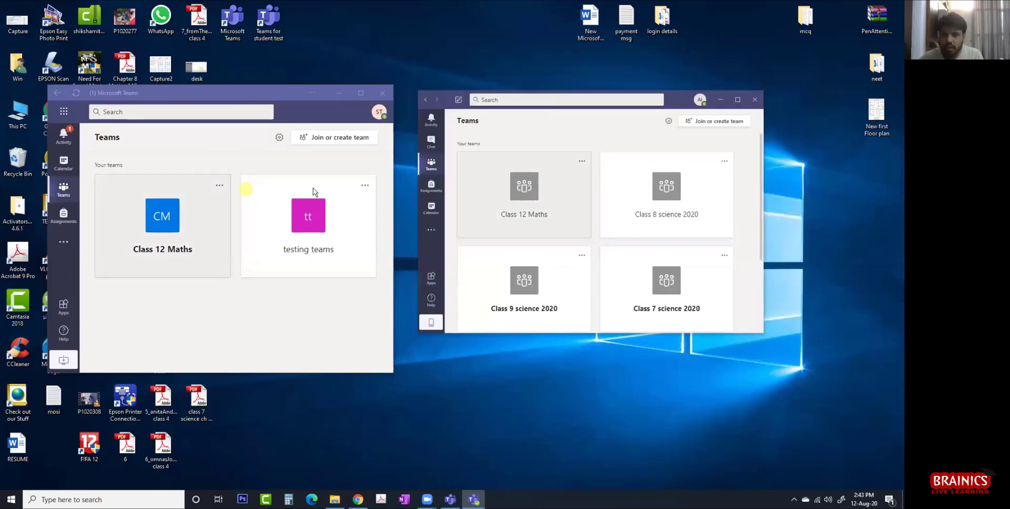